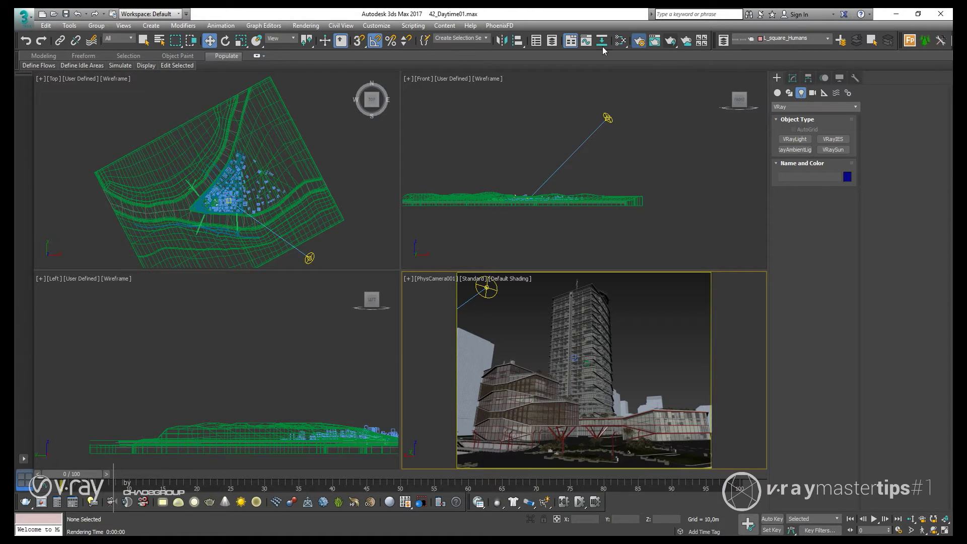
In the render setup, review the progressive image sampler and set the primary global illumination engine to Brute force
key(F10)
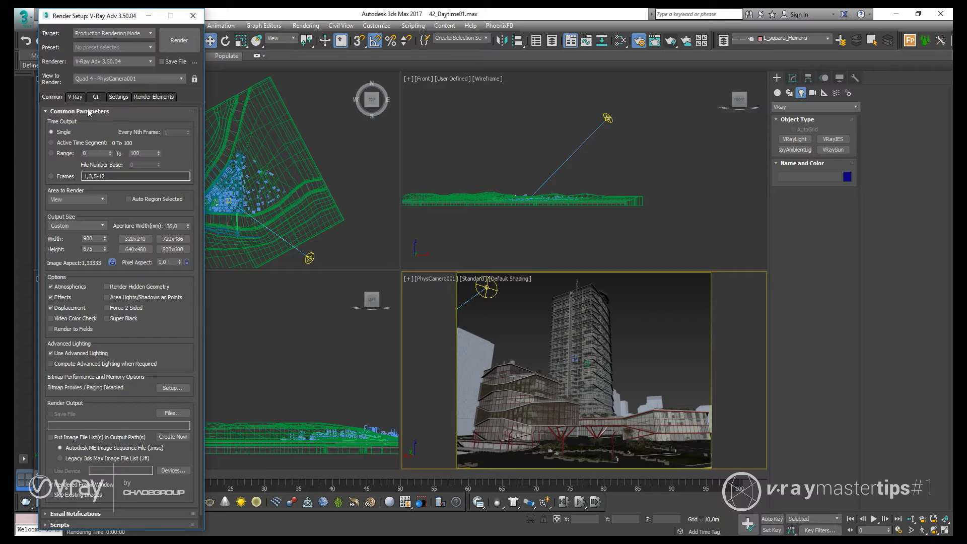
click(135, 249)
click(74, 98)
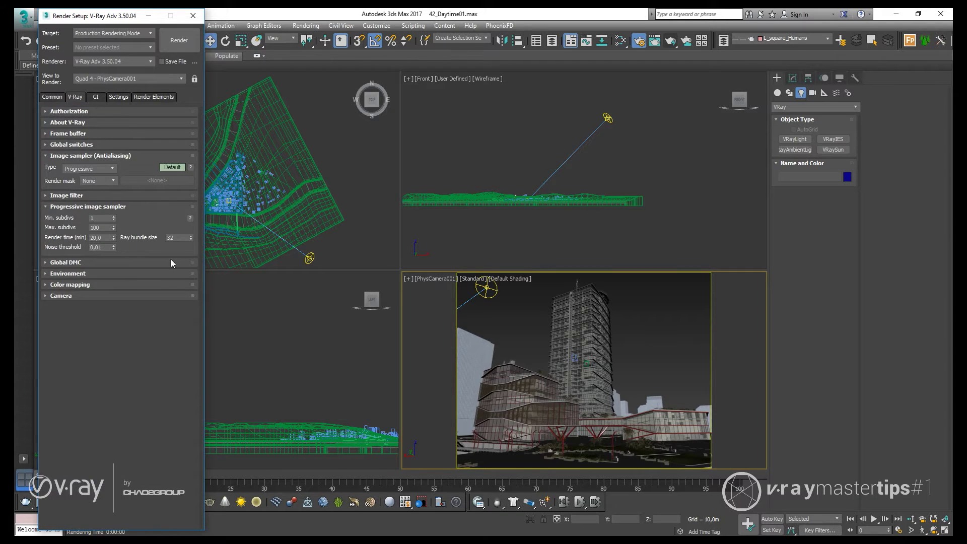
drag(100, 239, 75, 239)
click(97, 97)
click(111, 133)
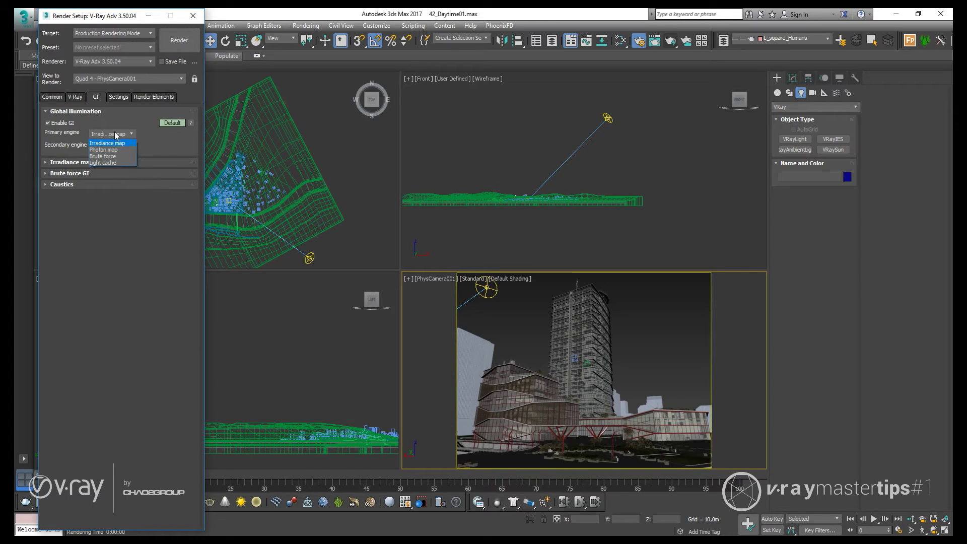
click(107, 152)
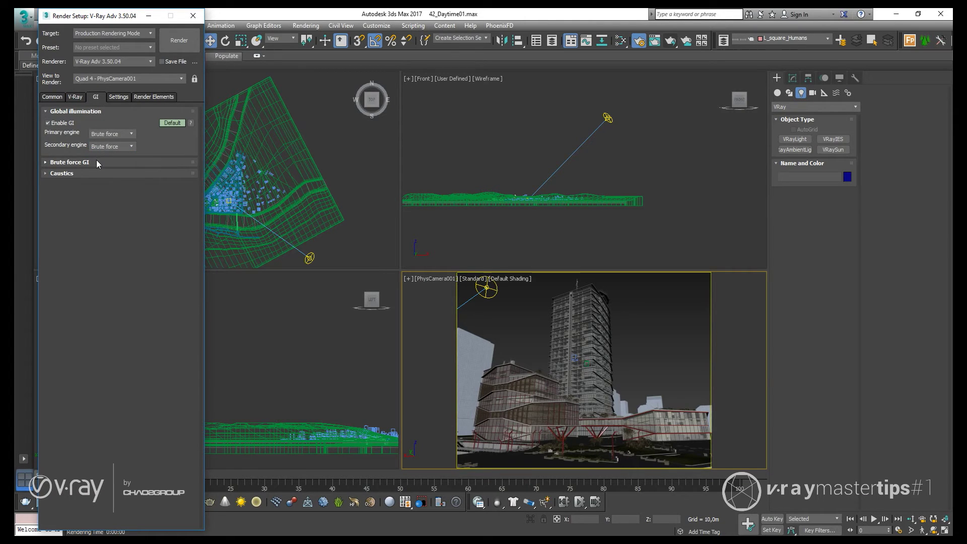
click(95, 160)
click(101, 182)
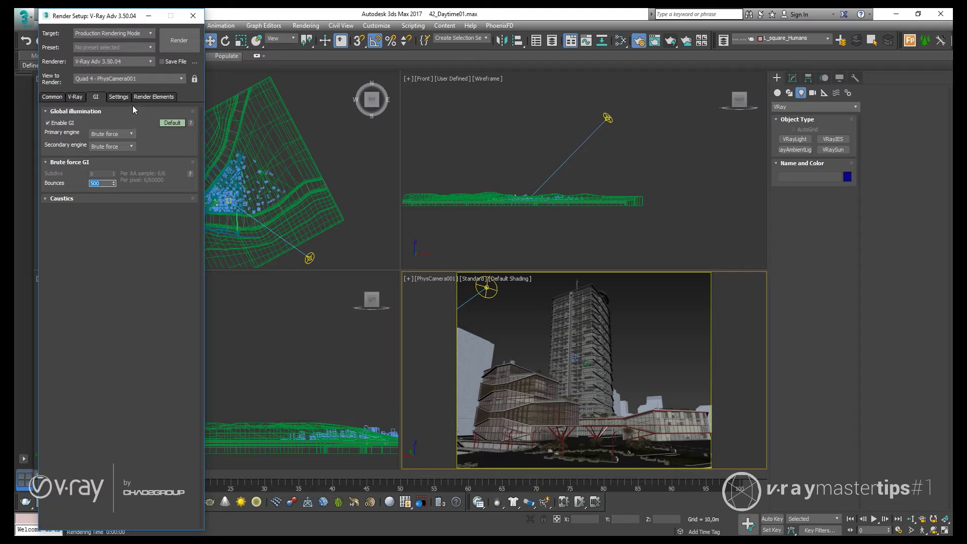
click(187, 48)
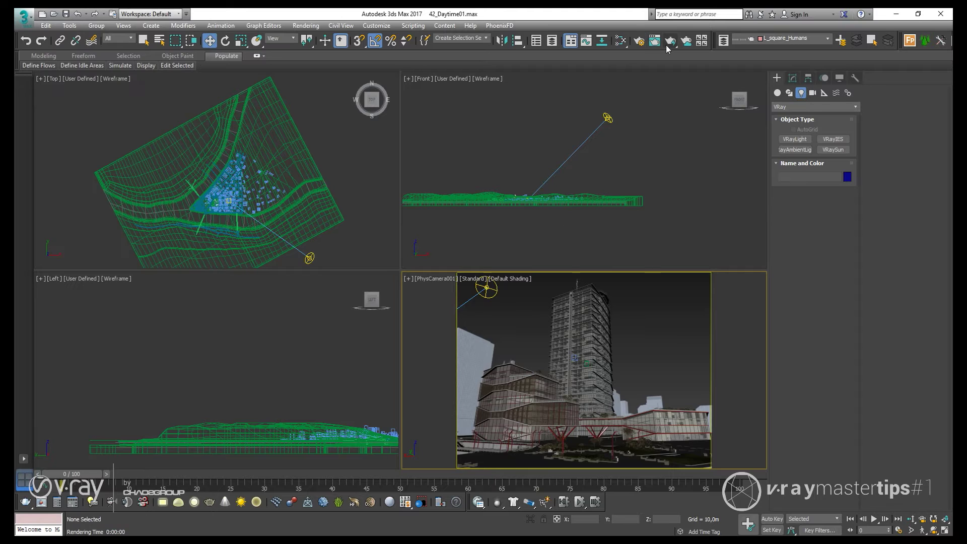
Test-render the PhysCamera001 view, stop it, and start an interactive rendering with the frame buffer moved clear of the camera viewport
click(668, 43)
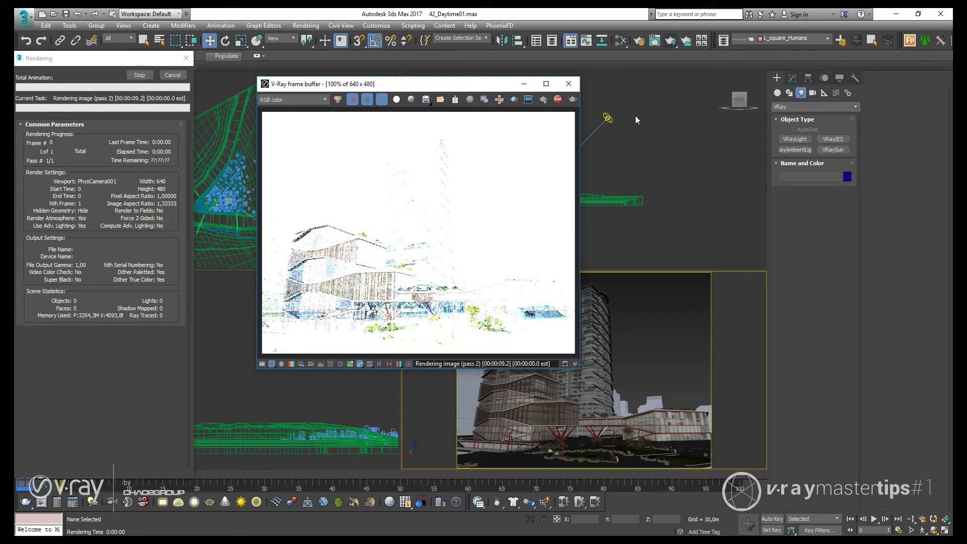
click(558, 100)
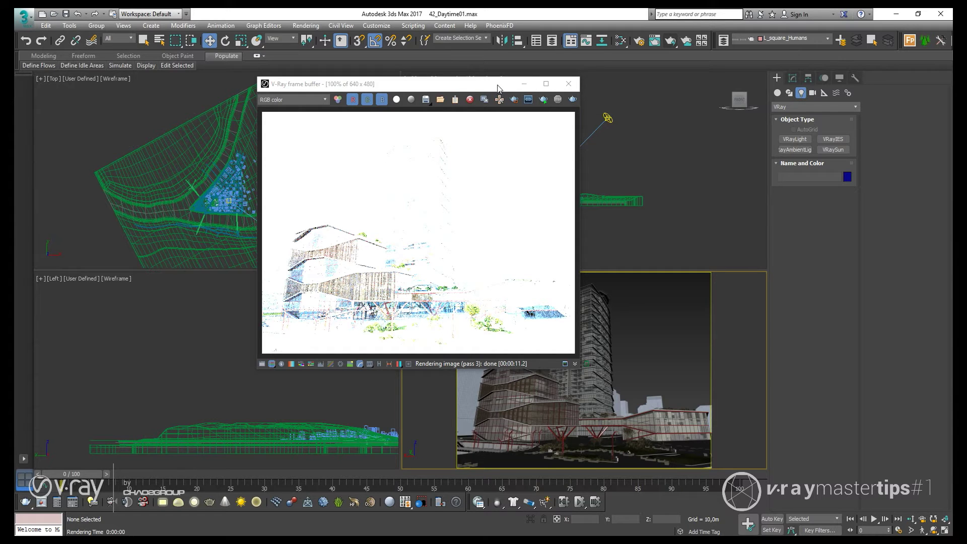
drag(498, 87, 280, 99)
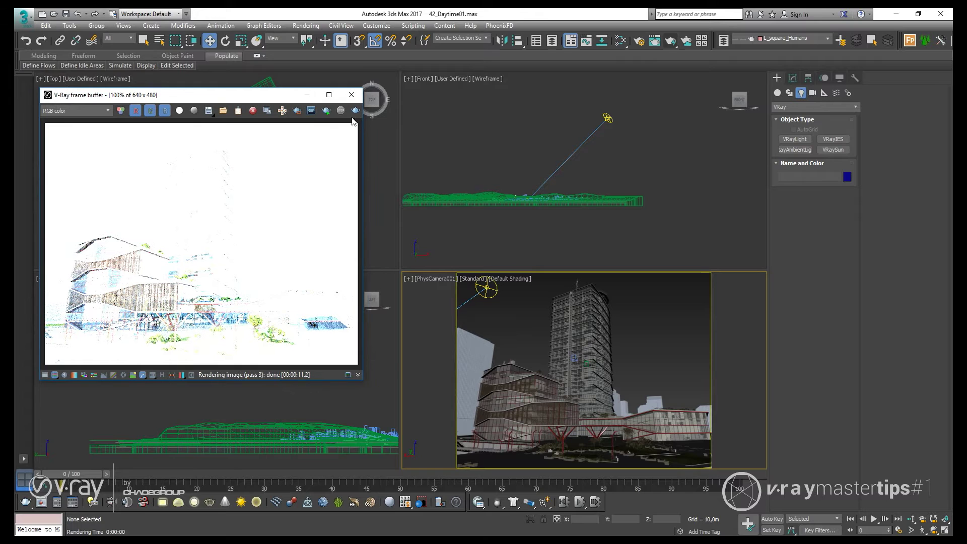
click(326, 112)
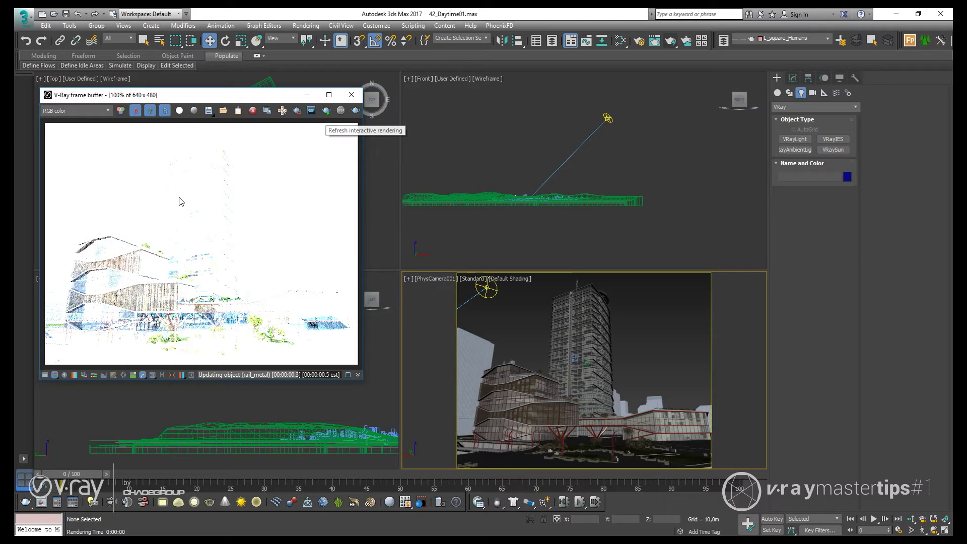
Select PhysCamera001 and darken the overexposed render by setting its exposure gain target to 13 EV
click(424, 278)
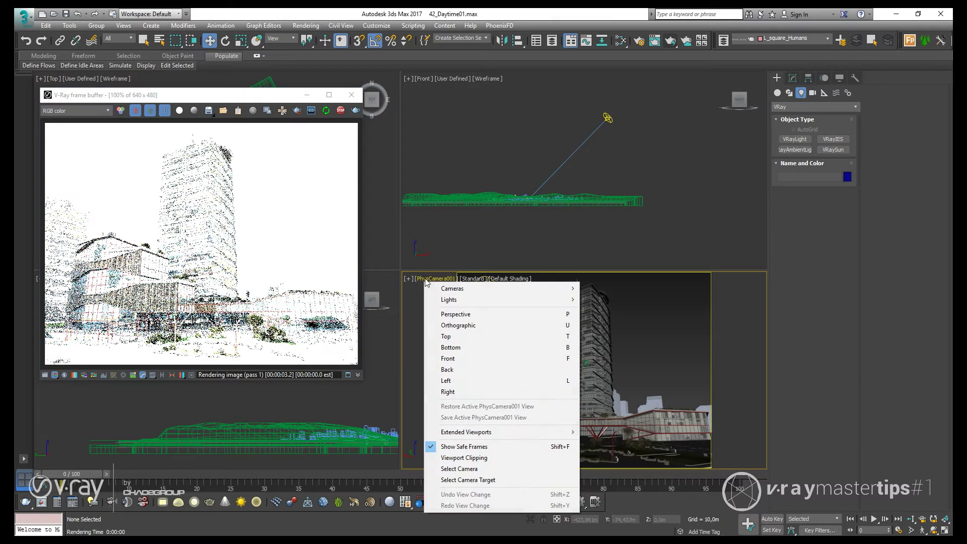
click(475, 469)
click(793, 79)
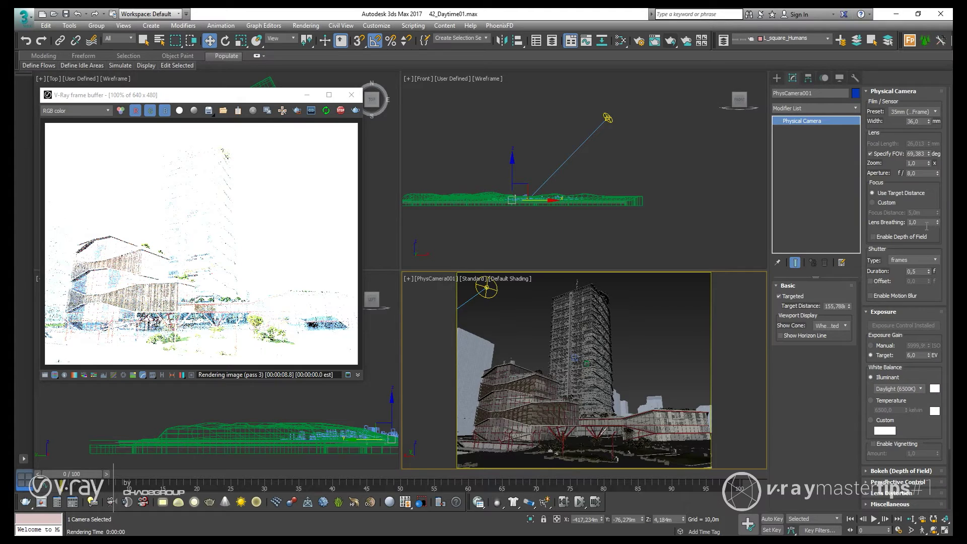
click(922, 191)
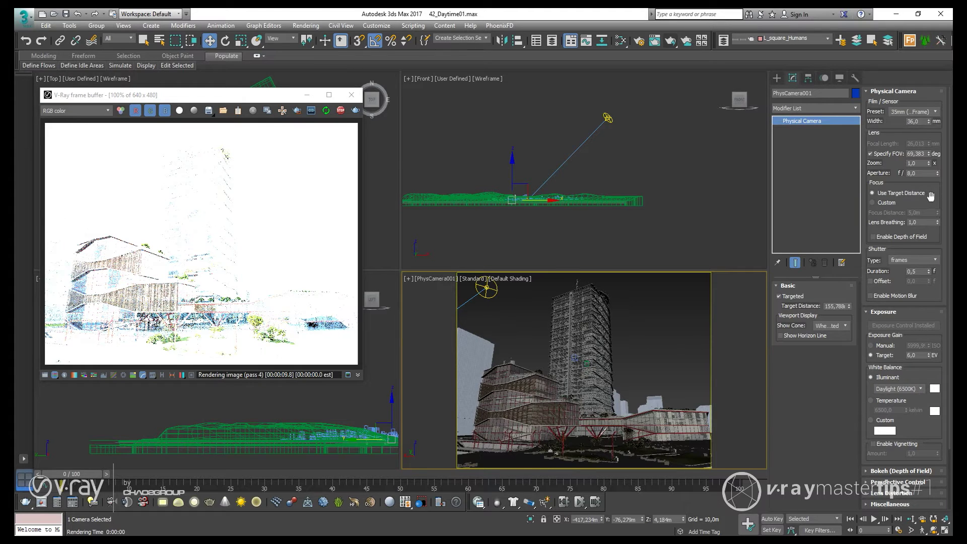
double_click(912, 356)
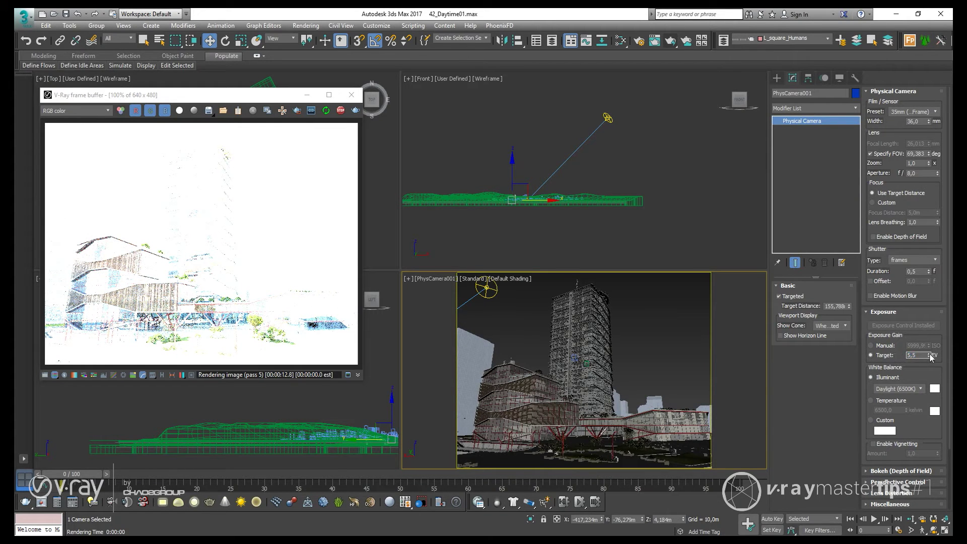
drag(929, 339, 858, 357)
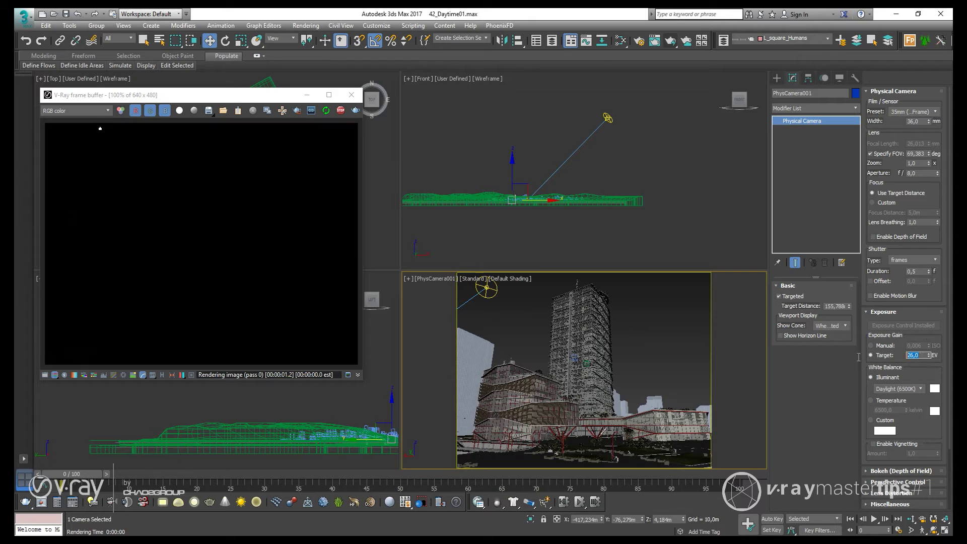
text(10)
key(Return)
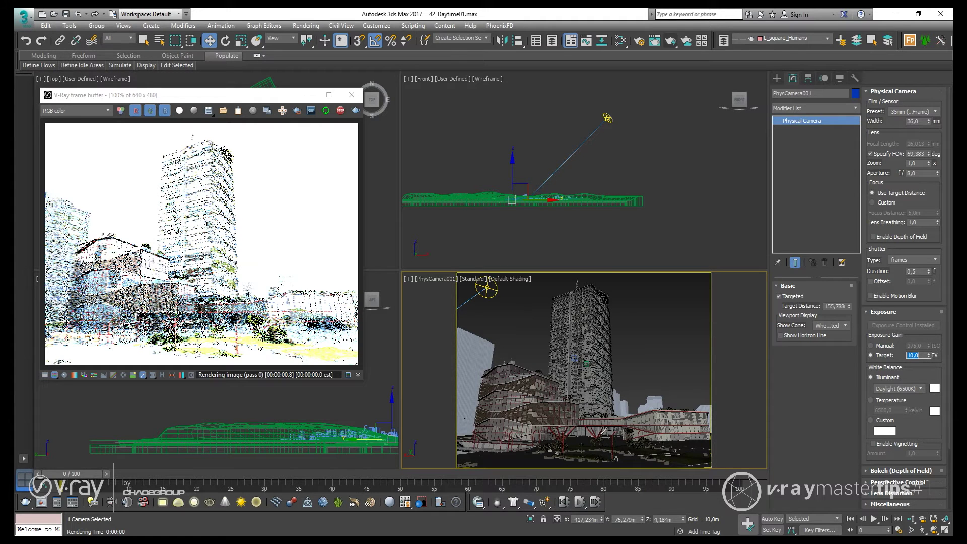
key(Return)
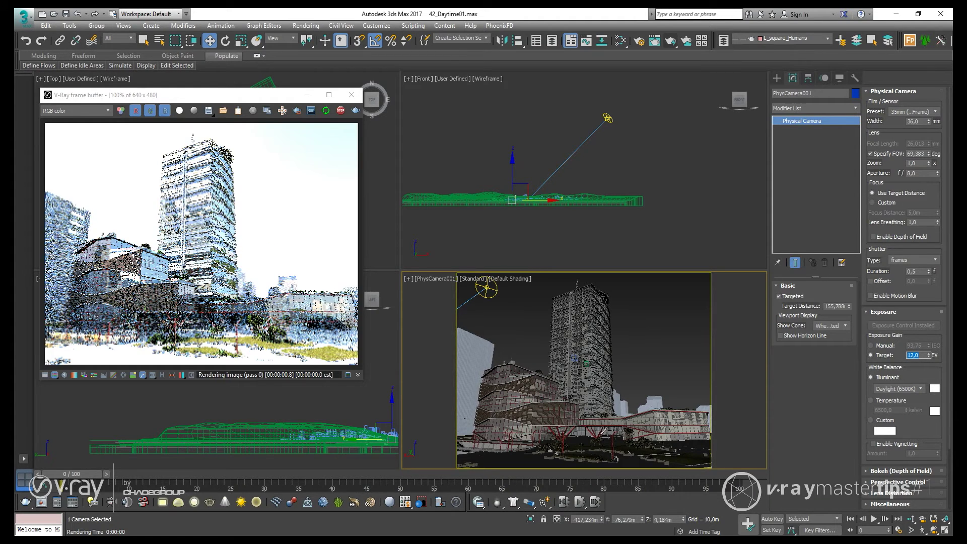
text(13)
key(Return)
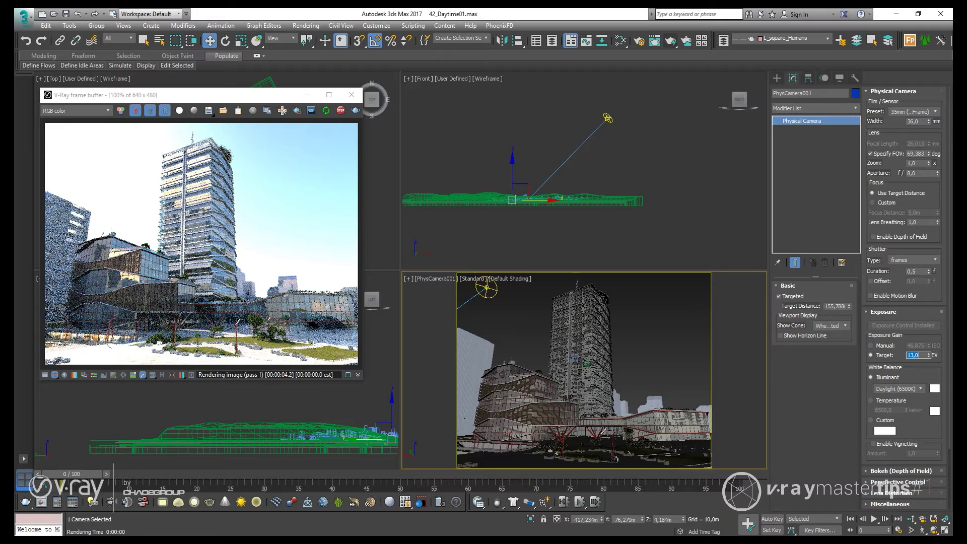
Move the VRaySun to the opposite side of the tower, try it near the horizon, and raise it to about 3523 m
click(489, 289)
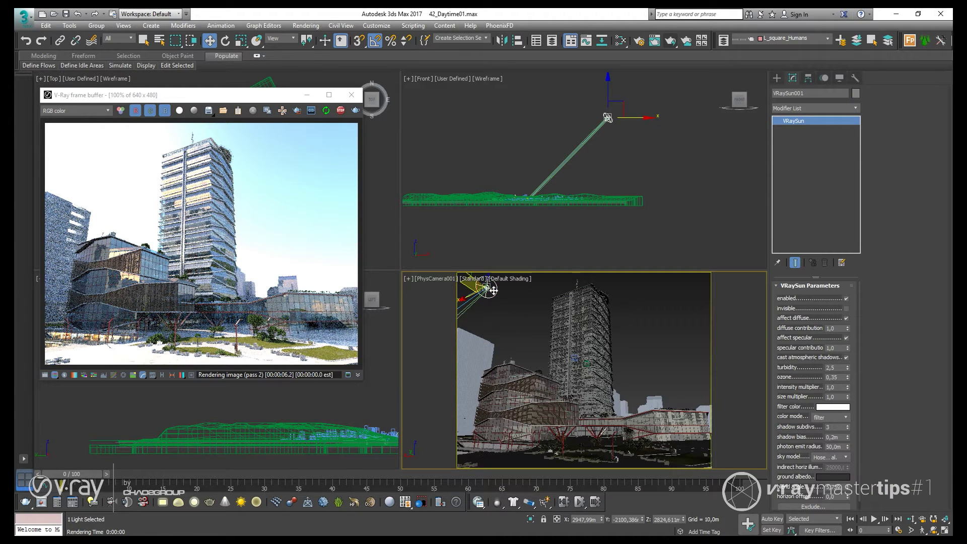
drag(493, 291, 688, 341)
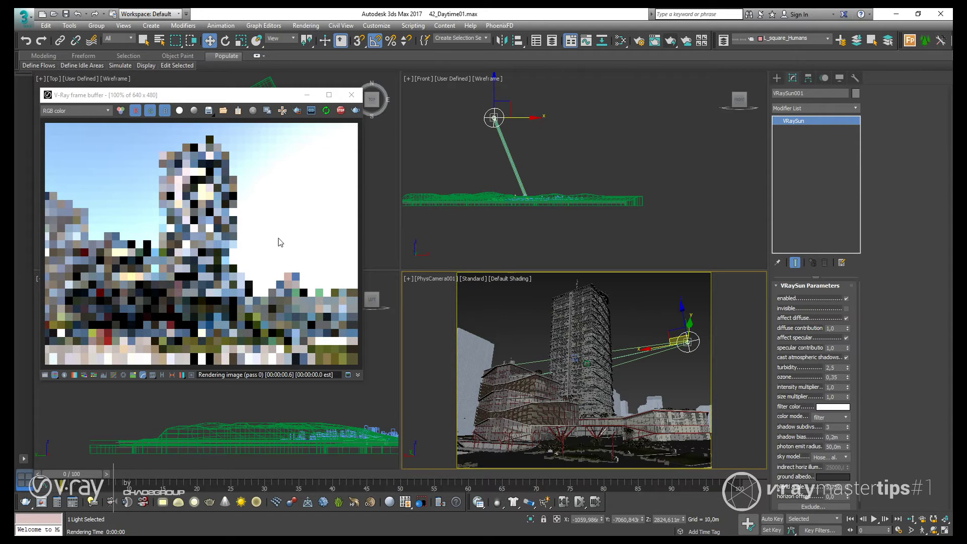
drag(690, 309, 696, 393)
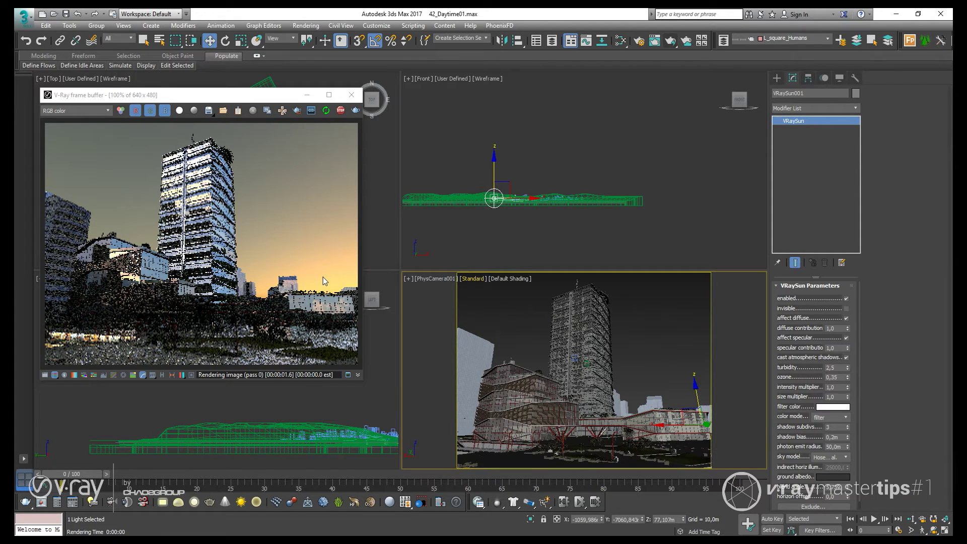
drag(696, 393, 681, 294)
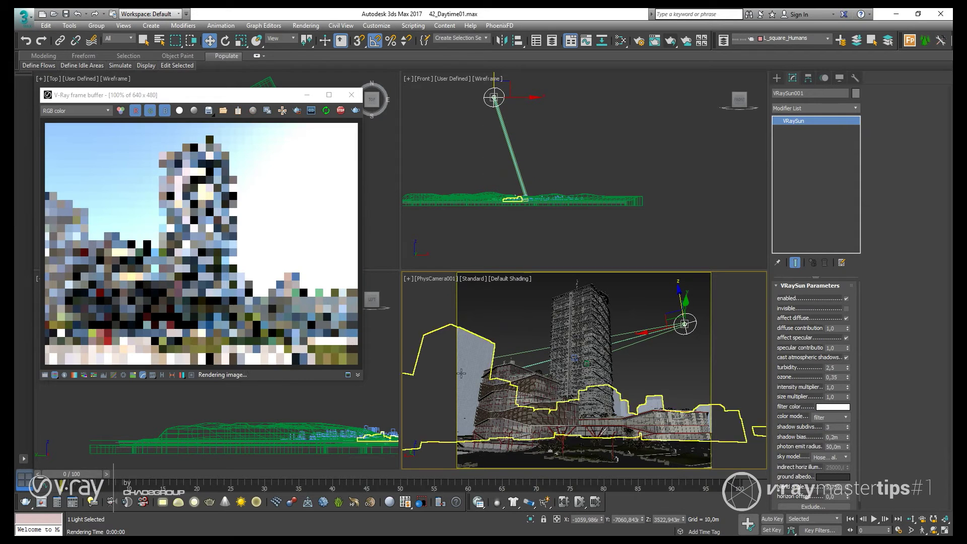
click(660, 380)
Walk PhysCamera001 through the scene into the building's office interior, facing the rows of desks
click(922, 529)
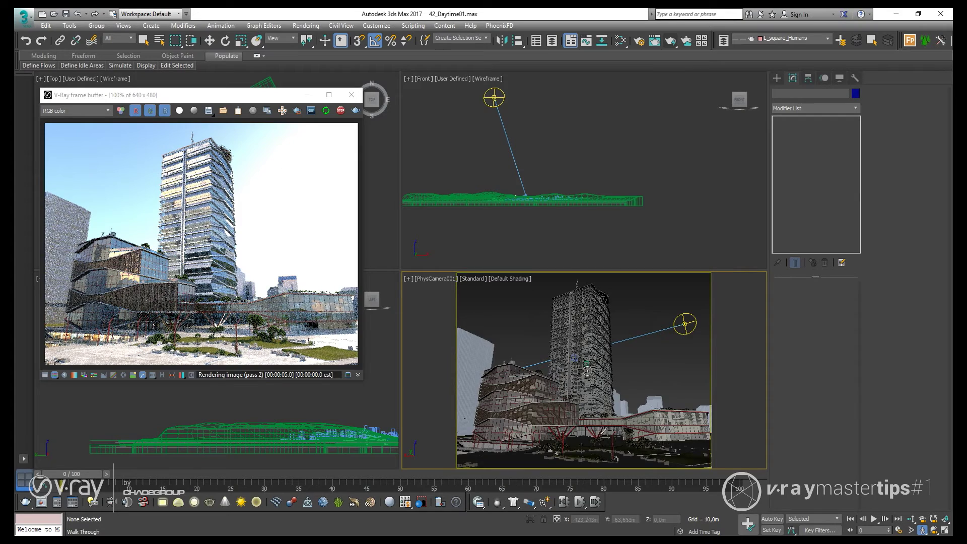
drag(588, 371, 676, 413)
key(w)
key(d)
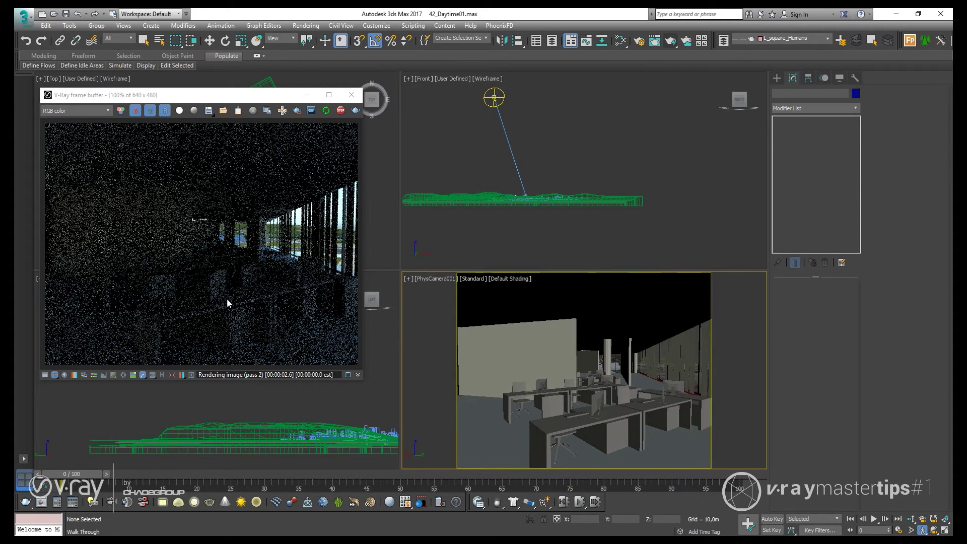
Select PhysCamera001 and set its exposure gain target to 6 EV to brighten the office interior
click(441, 279)
click(475, 468)
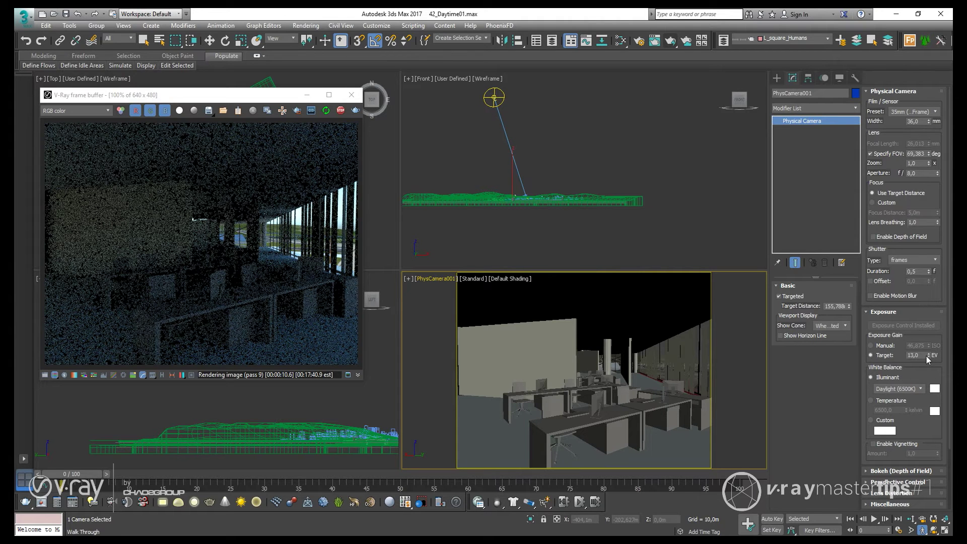
click(928, 357)
drag(922, 355, 864, 356)
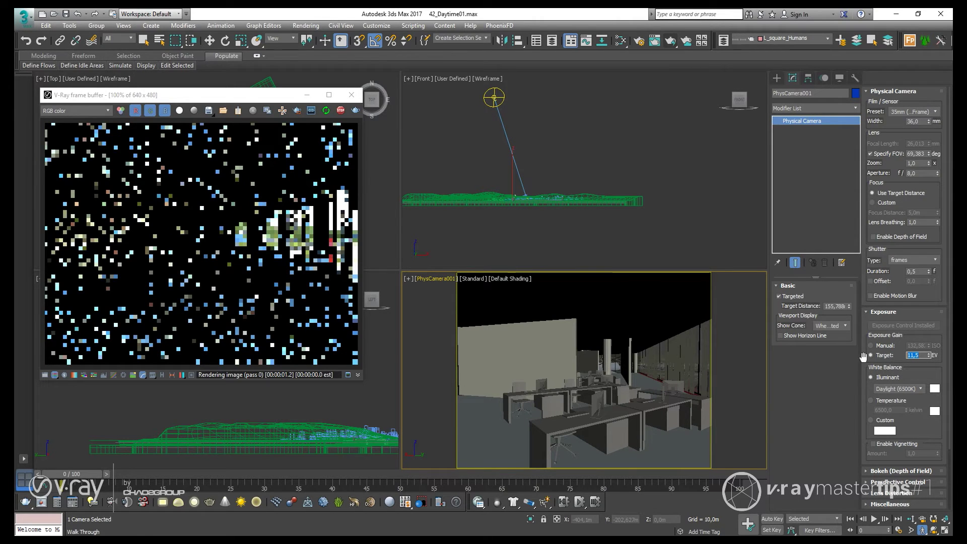
text(6)
key(Return)
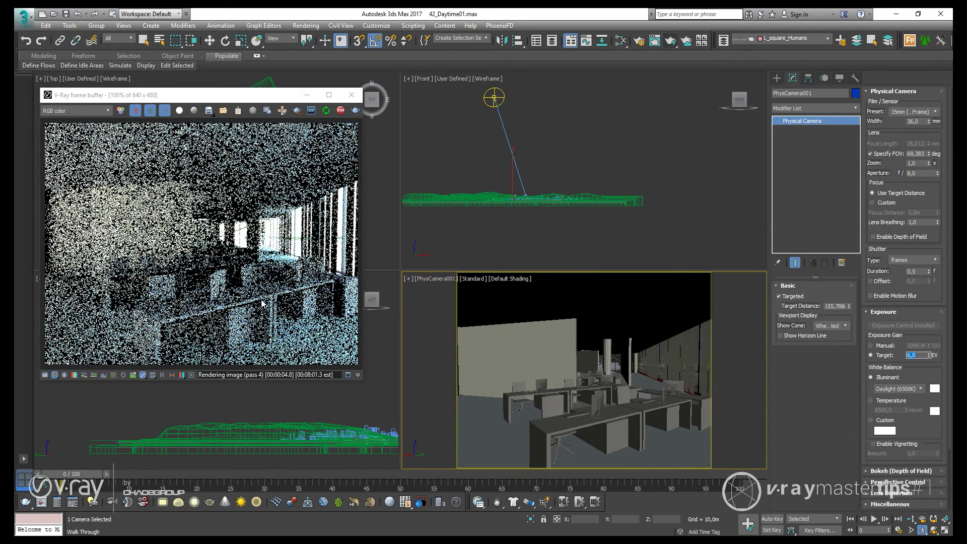
Turn the camera toward the glazed facade with the red diagonal beams and set its exposure target to 10 EV
drag(626, 382, 534, 383)
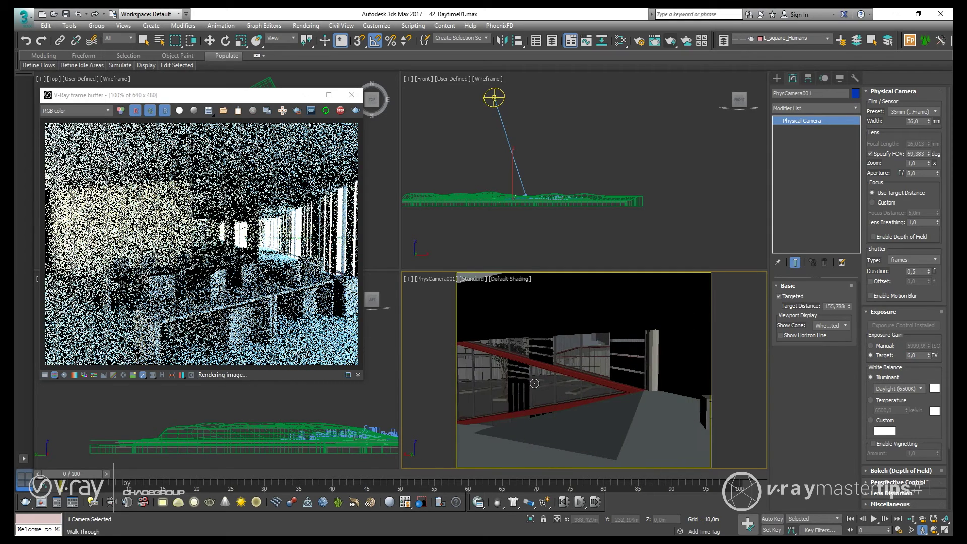
drag(593, 388, 563, 392)
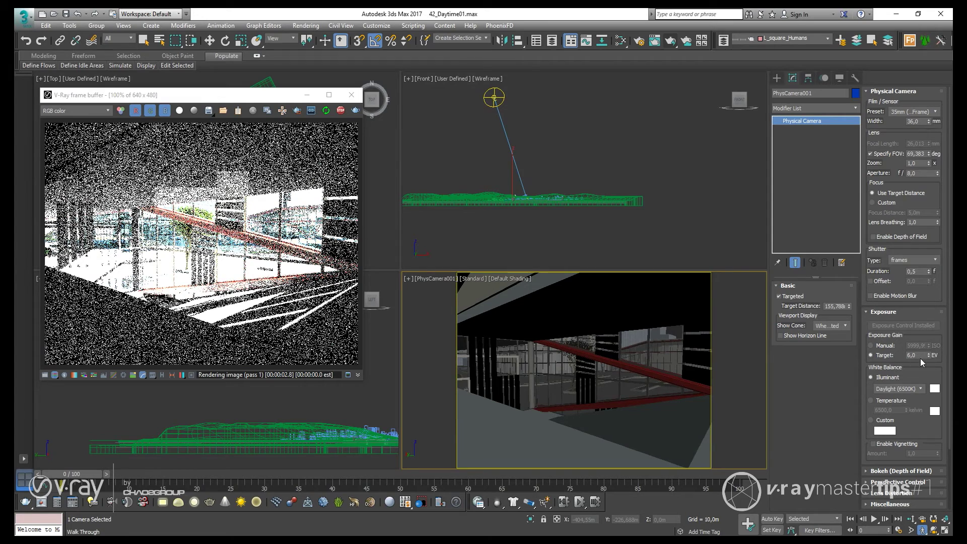
drag(920, 356, 862, 357)
text(10)
key(Return)
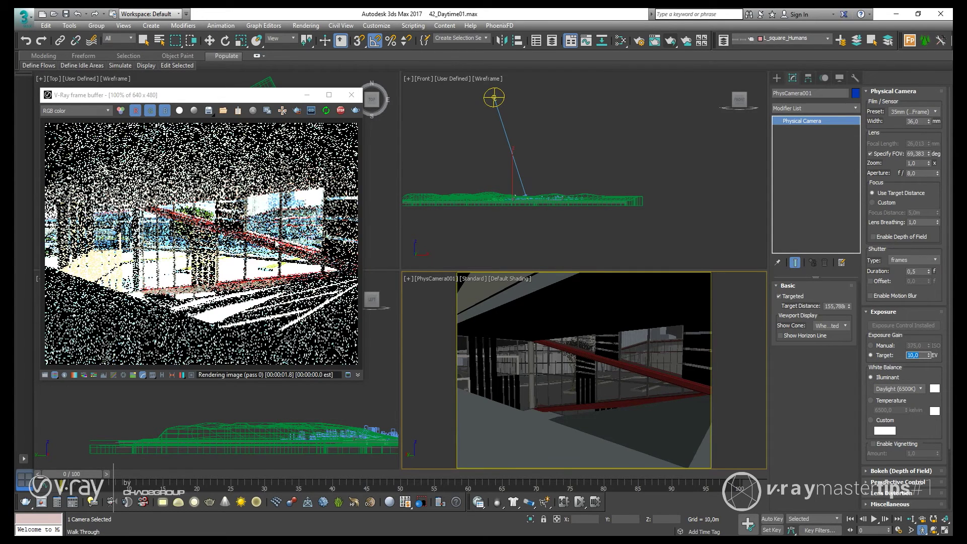
Walk PhysCamera001 out of the office interior and down to ground level between the buildings, facing the red branching column
drag(563, 372, 494, 371)
key(Left)
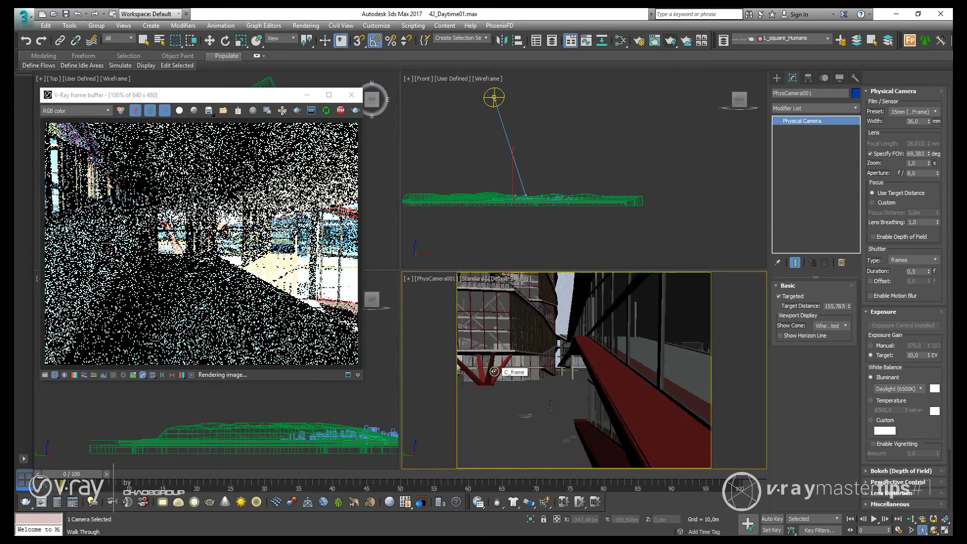
drag(494, 372, 532, 367)
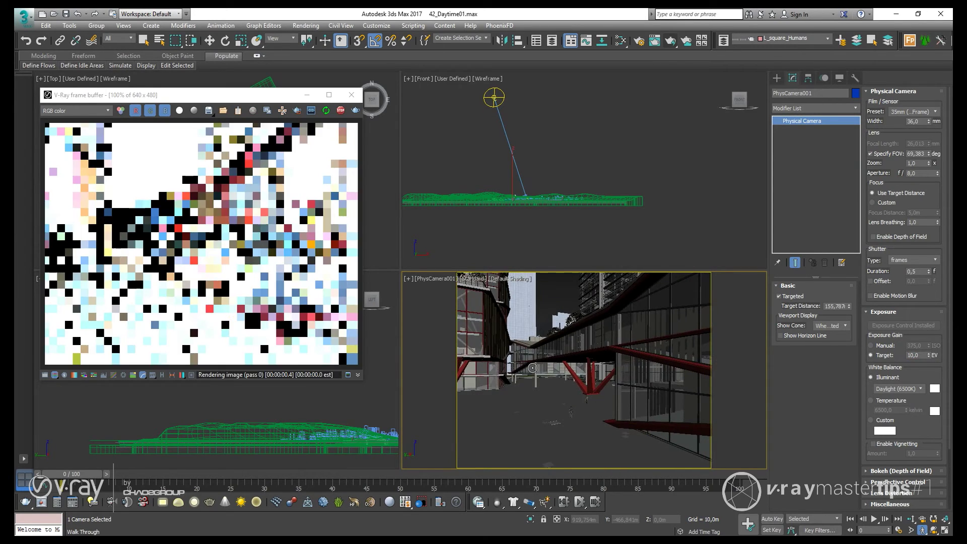
key(Up)
key(e)
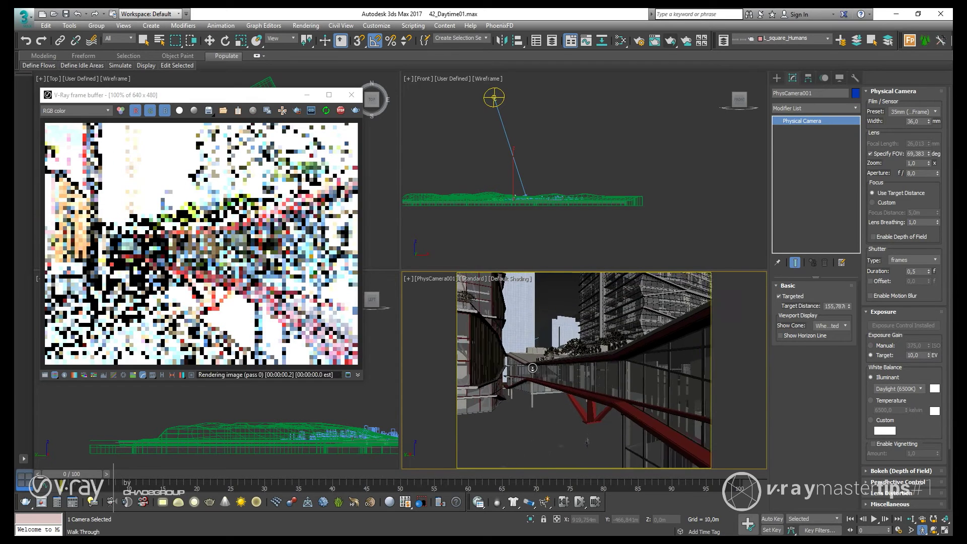
key(c)
key(Up)
key(c)
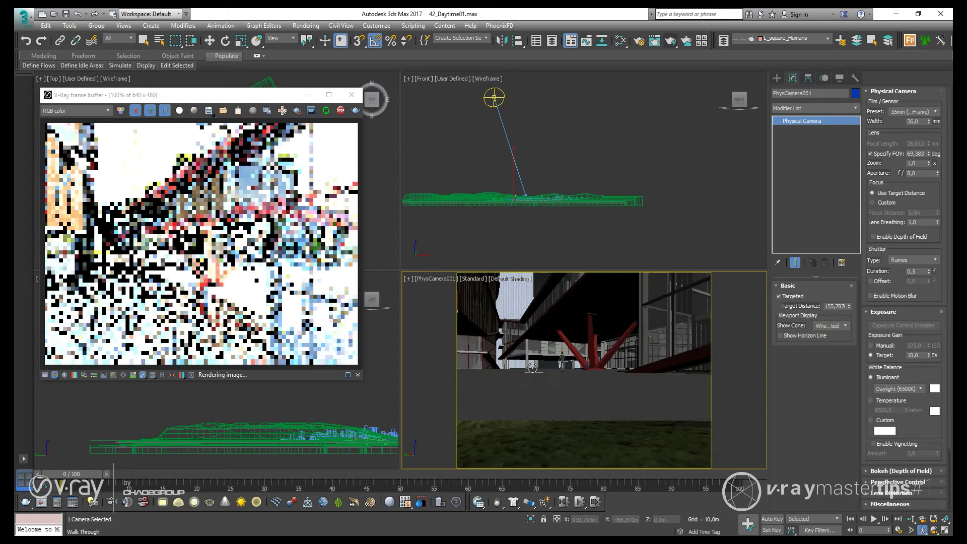
Move the camera forward under the overhang and place it behind the standing man, looking toward the red branching column
key(e)
drag(532, 367, 532, 374)
key(Up)
key(c)
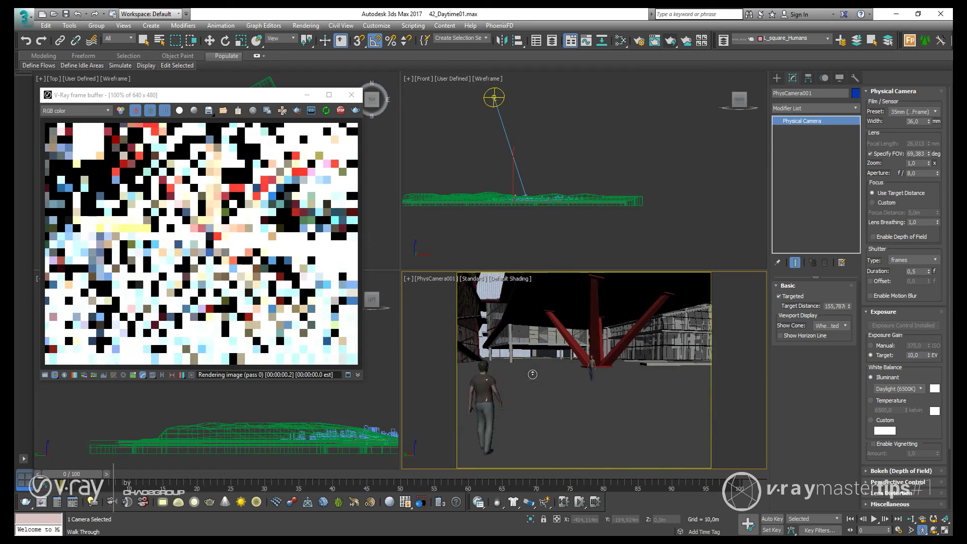
key(Left)
key(Left)
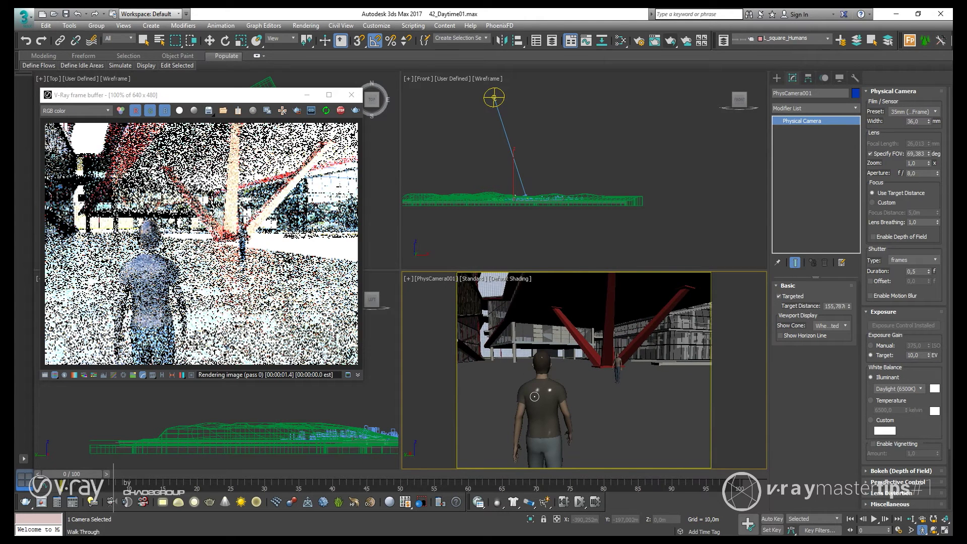
Adjust the camera's framing of the man and red column, and set its exposure gain target to 12 EV
key(Up)
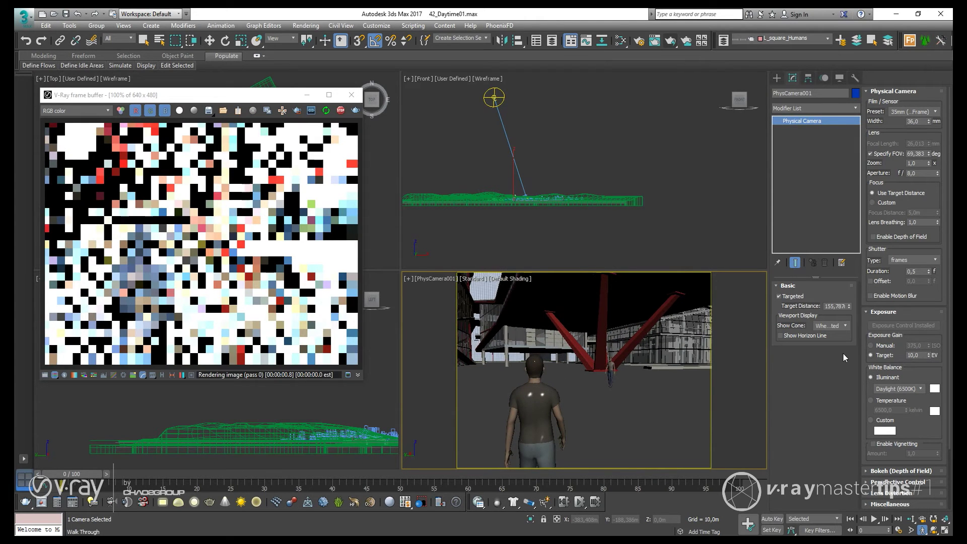
double_click(918, 356)
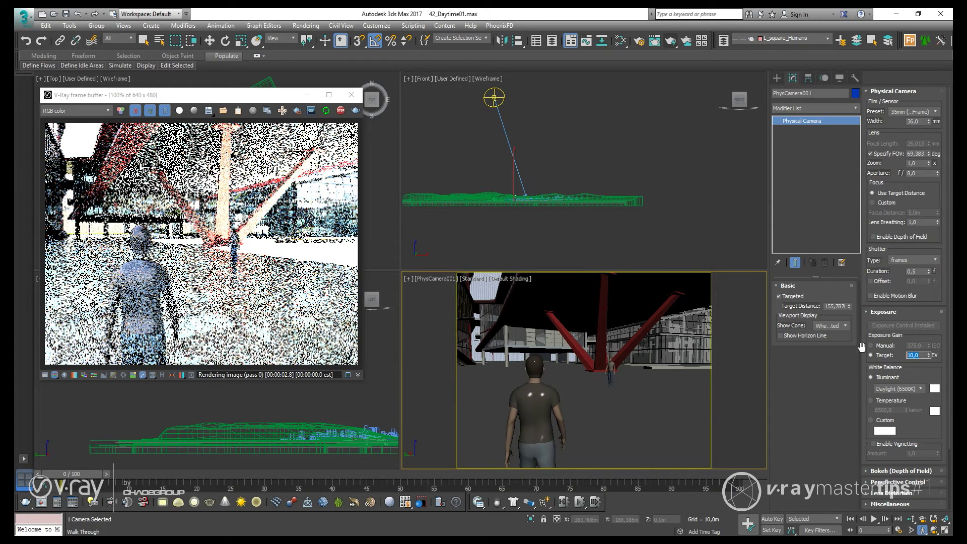
key(Return)
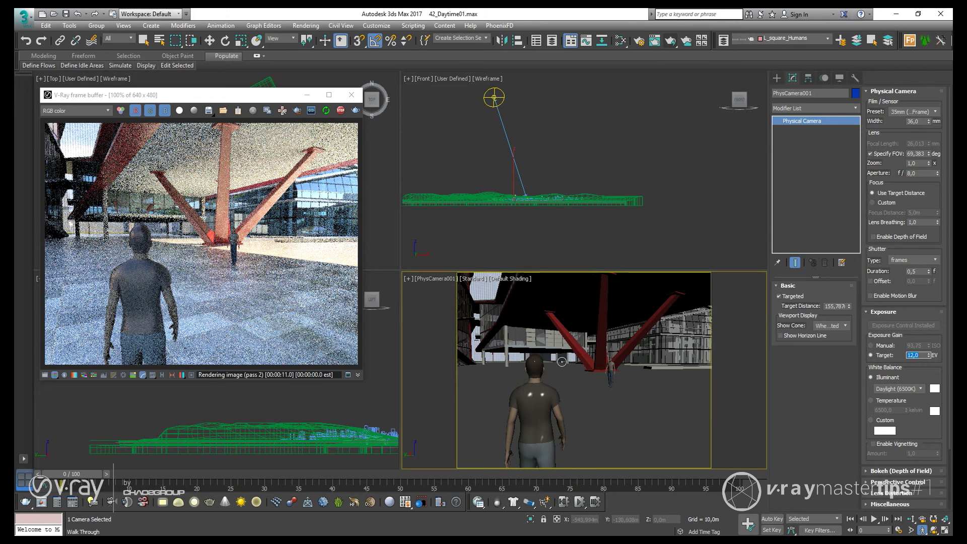
Turn the camera toward the courtyard with the tree, and reposition it to face the raised glazed building on red angled supports
drag(560, 361, 620, 355)
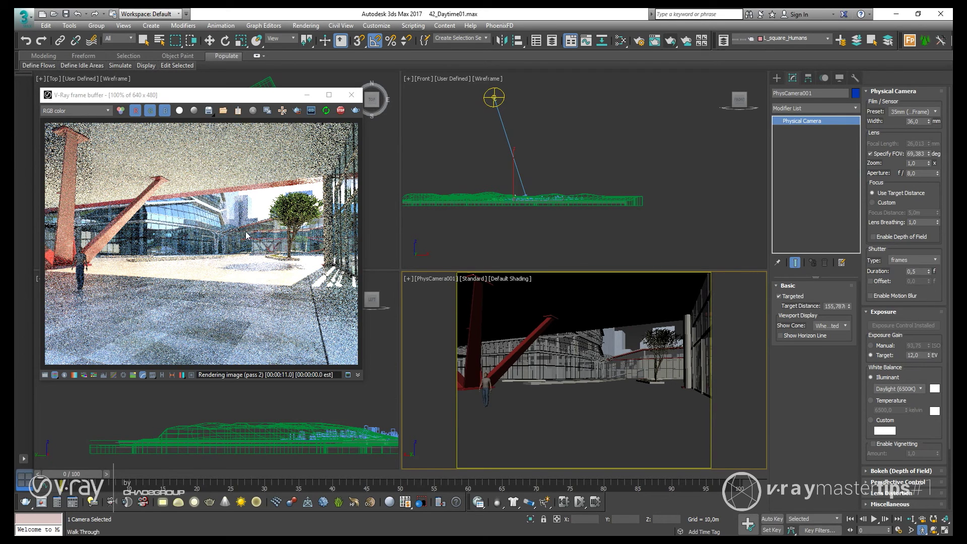
click(584, 348)
drag(584, 348, 436, 333)
drag(546, 360, 549, 347)
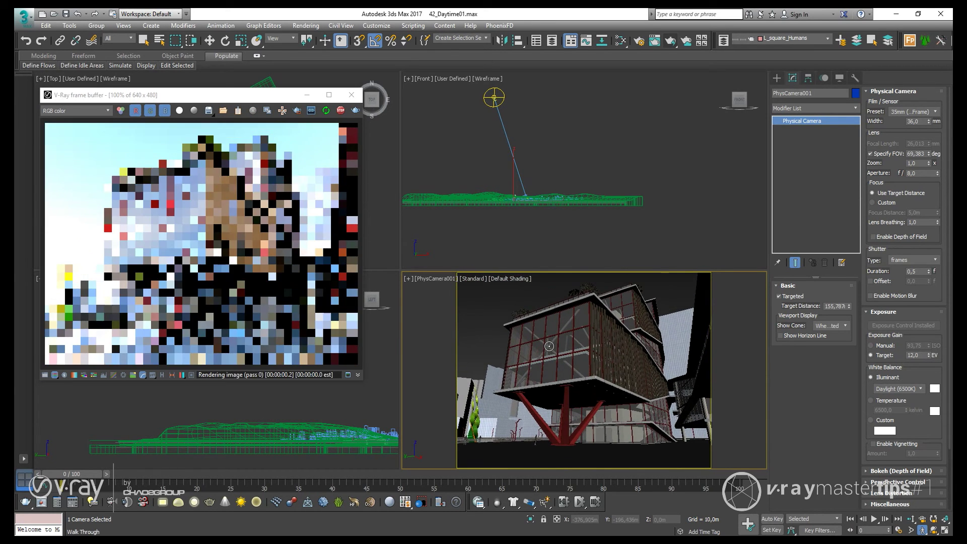